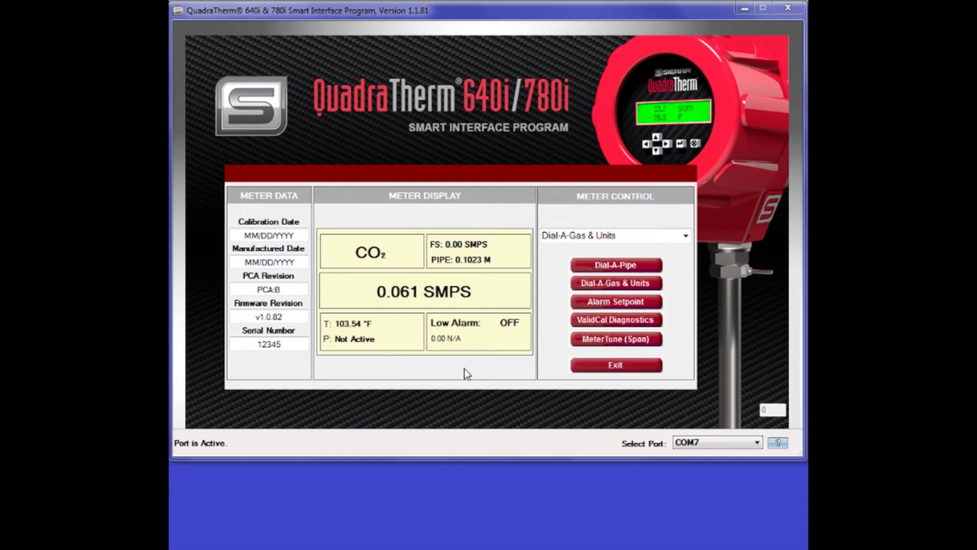
Step: Open Dial-A-Gas & Units from the Meter Control panel
{"action": "left_click", "coordinate": [641, 282]}
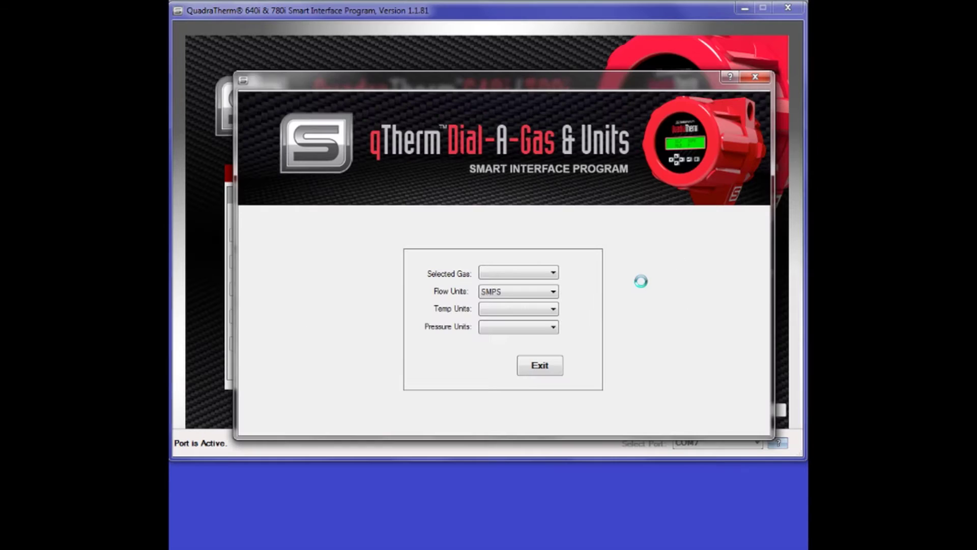
Step: Review the gas list, keep Carbon_Dioxide selected, and exit Dial-A-Gas & Units
{"action": "left_click", "coordinate": [553, 273]}
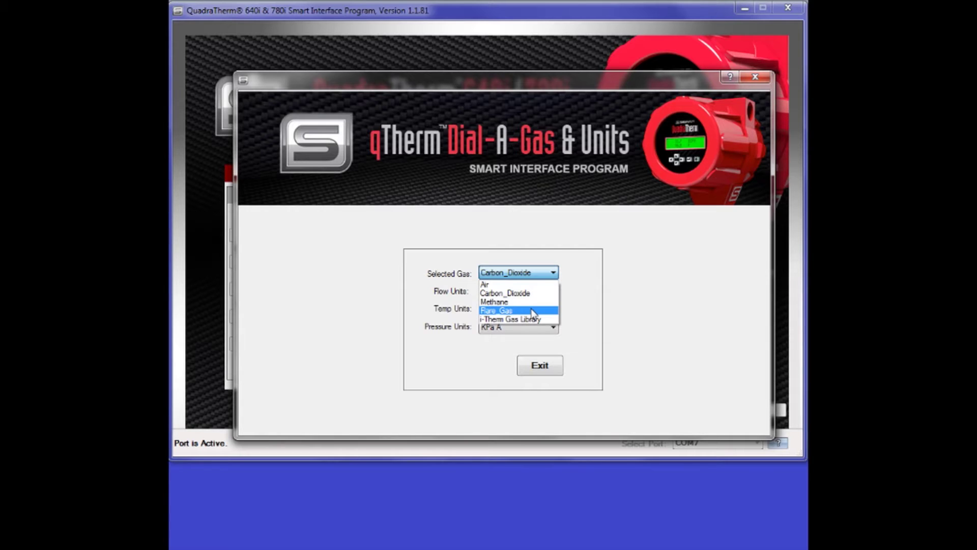
{"action": "left_click", "coordinate": [556, 379]}
{"action": "left_click", "coordinate": [556, 378]}
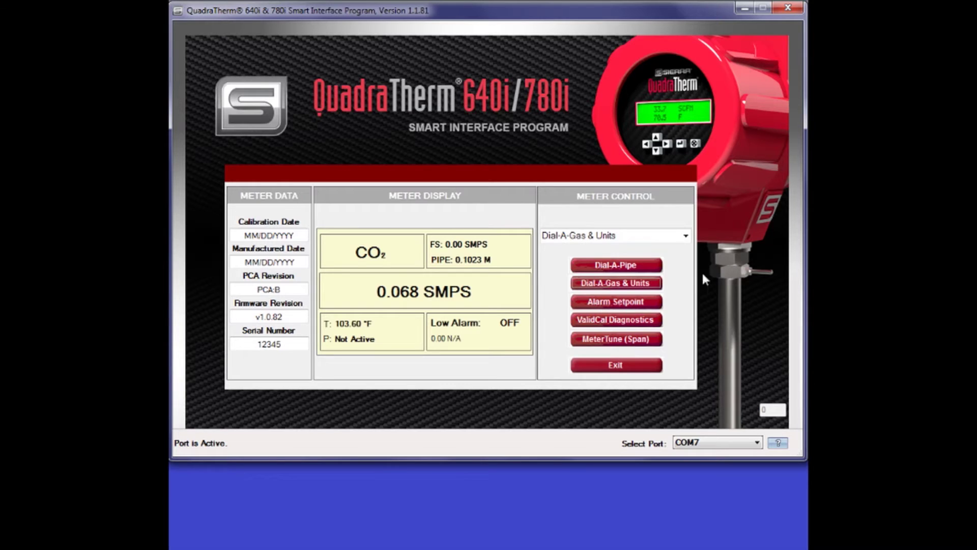
Step: Try Flow Totalizer, dismiss the velocity-units warning, and return to Dial-A-Gas & Units
{"action": "left_click", "coordinate": [686, 237]}
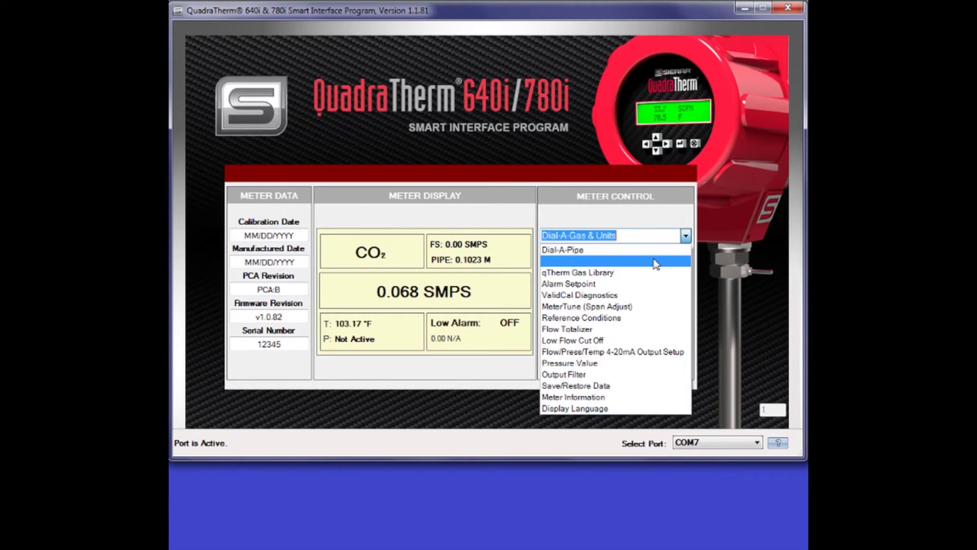
{"action": "left_click", "coordinate": [633, 328]}
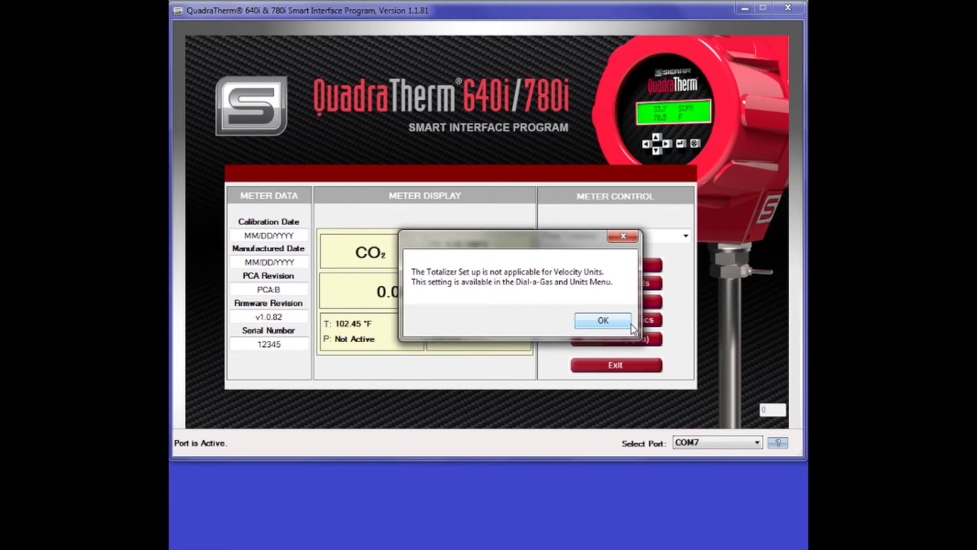
{"action": "left_click", "coordinate": [603, 320]}
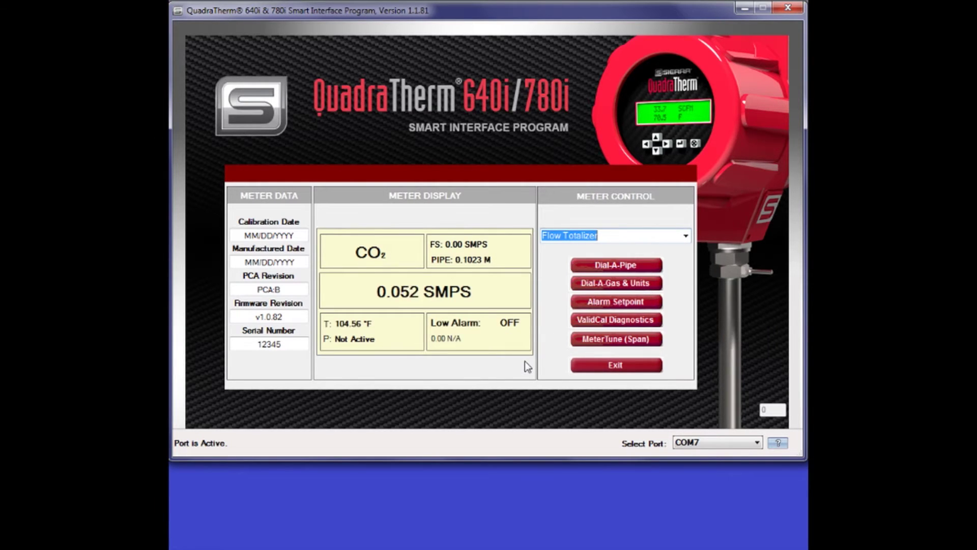
{"action": "left_click", "coordinate": [642, 286]}
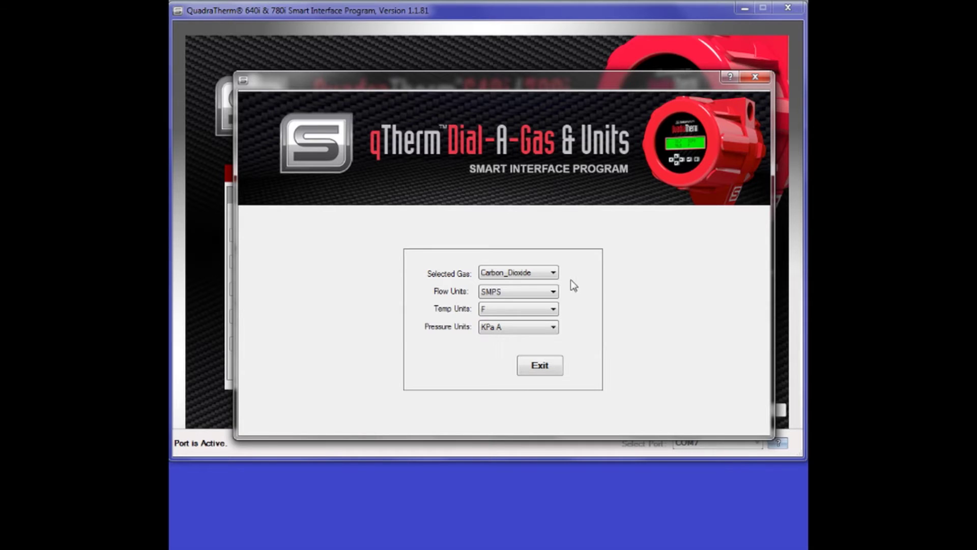
Step: Change the CO2 flow units from SMPS to SCFM, save, and exit
{"action": "left_click", "coordinate": [553, 291]}
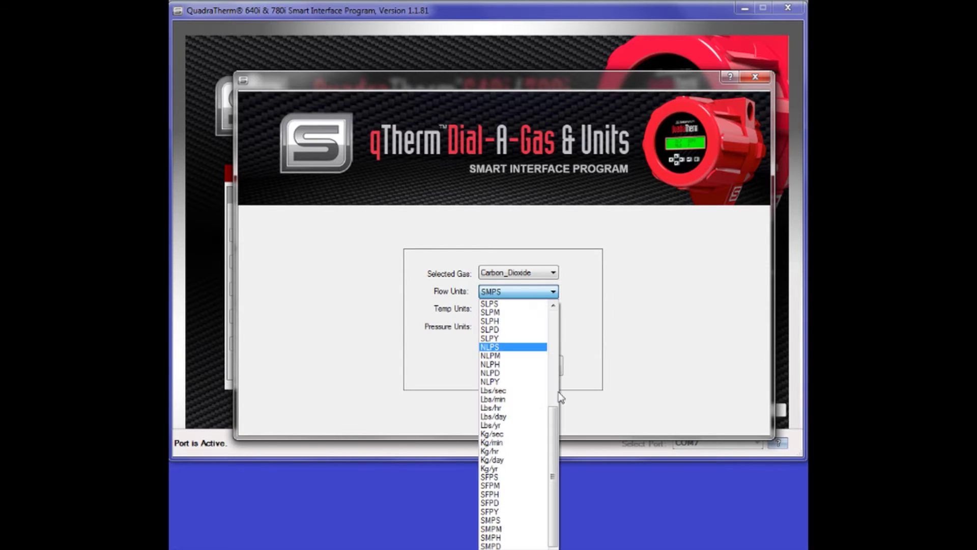
{"action": "scroll", "coordinate": [514, 509], "scroll_direction": "down", "scroll_amount": 2}
{"action": "scroll", "coordinate": [530, 320], "scroll_direction": "up", "scroll_amount": 5}
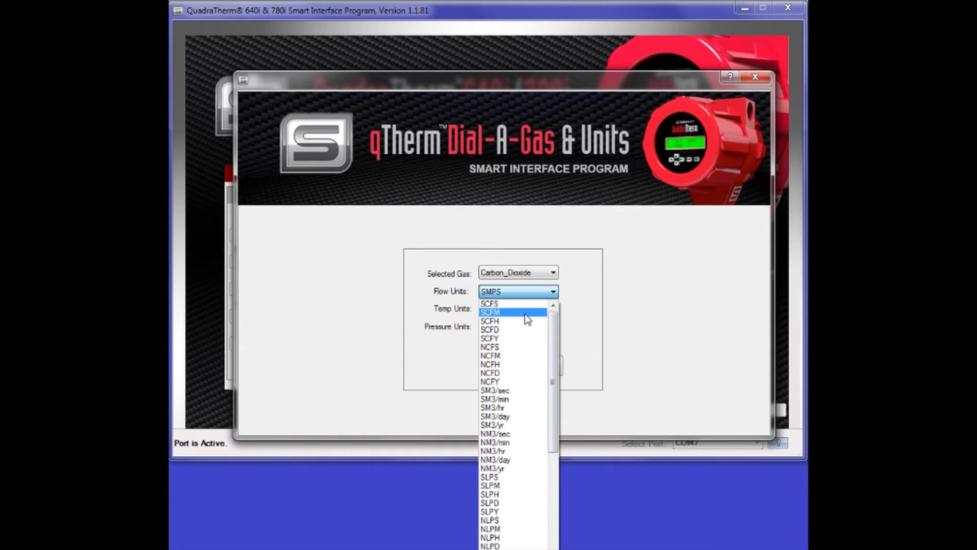
{"action": "left_click", "coordinate": [524, 313]}
{"action": "left_click", "coordinate": [501, 365]}
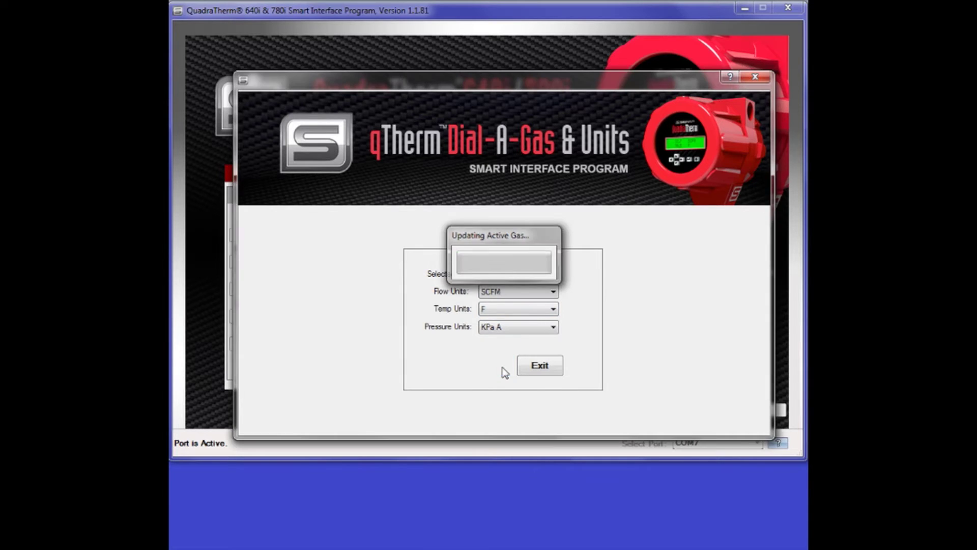
{"action": "left_click", "coordinate": [559, 366]}
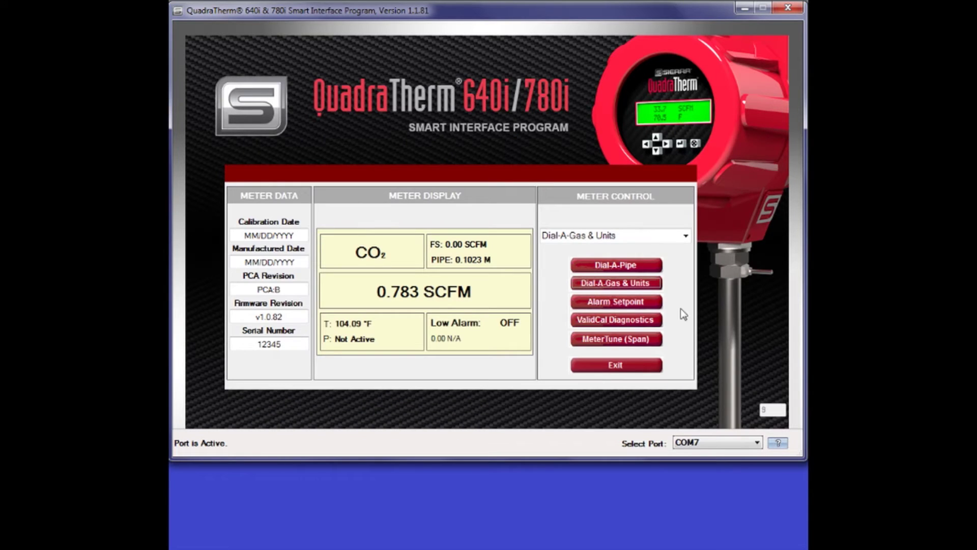
Step: Choose Flow Totalizer from the Meter Control dropdown
{"action": "left_click", "coordinate": [686, 236]}
{"action": "left_click", "coordinate": [686, 236]}
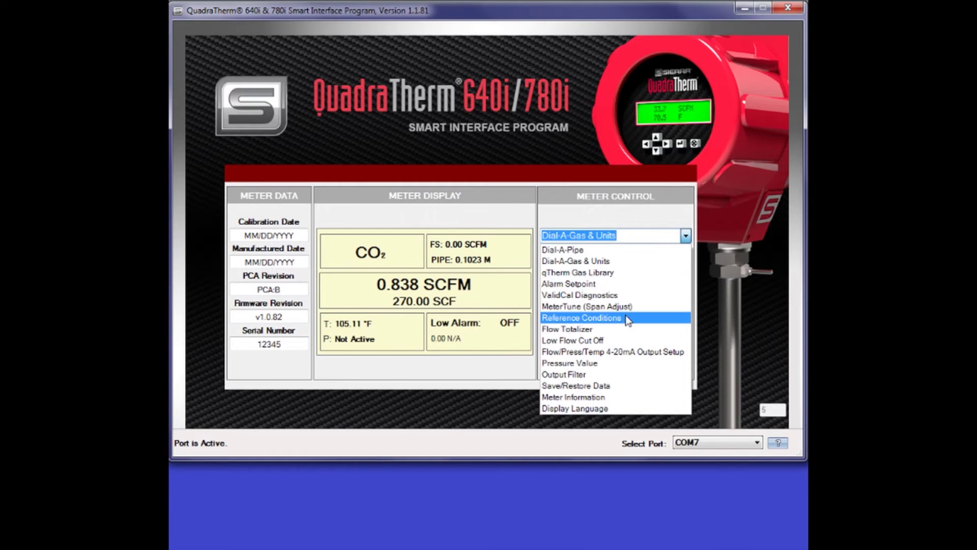
{"action": "left_click", "coordinate": [623, 330]}
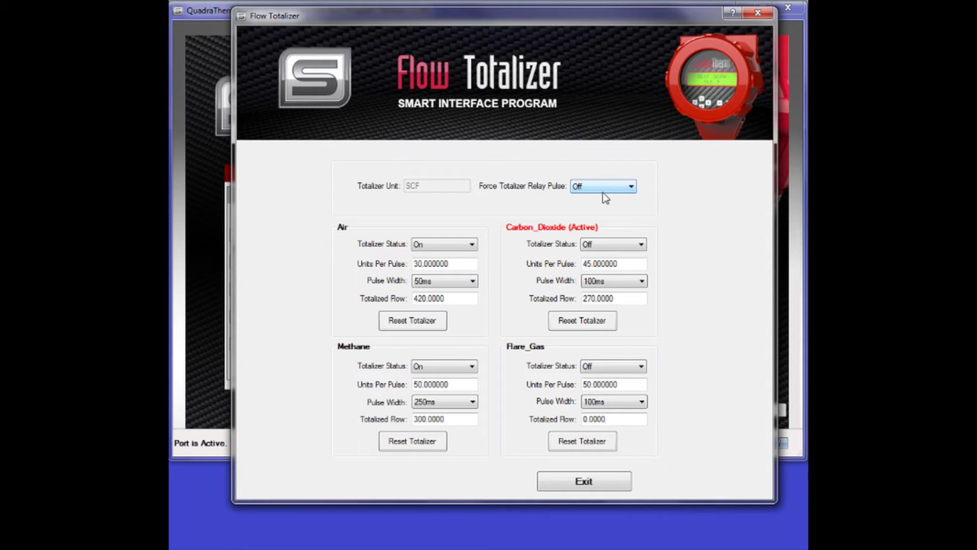
{"action": "left_click", "coordinate": [630, 188]}
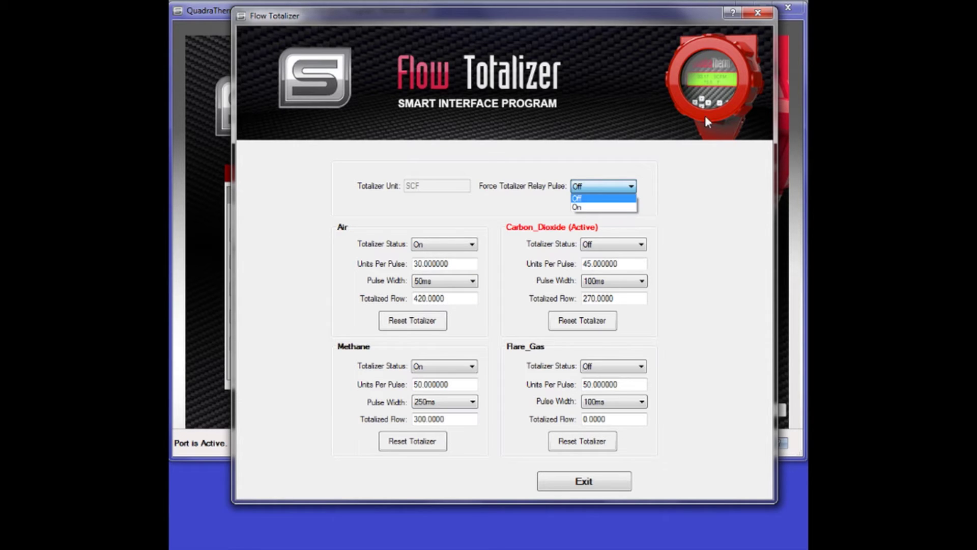
{"action": "left_click", "coordinate": [733, 20]}
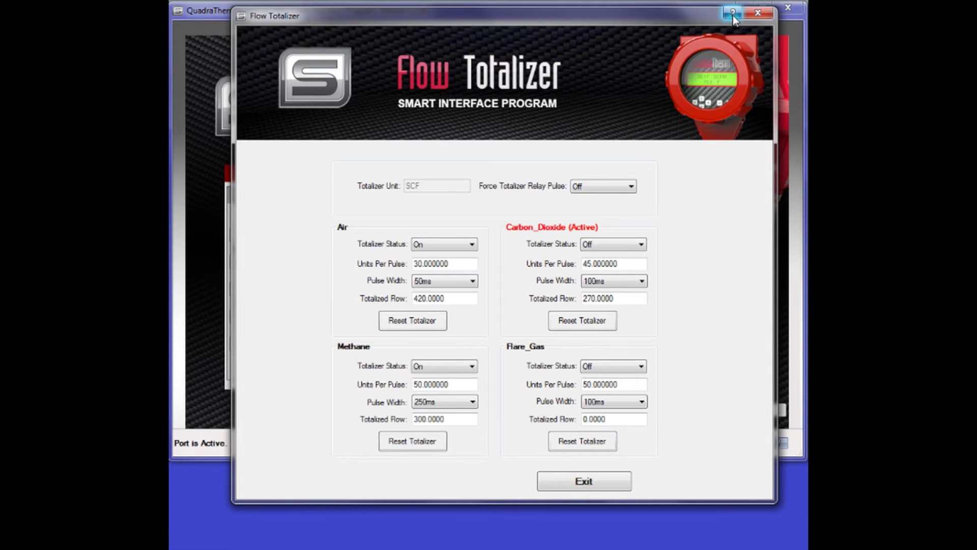
{"action": "left_click", "coordinate": [733, 14]}
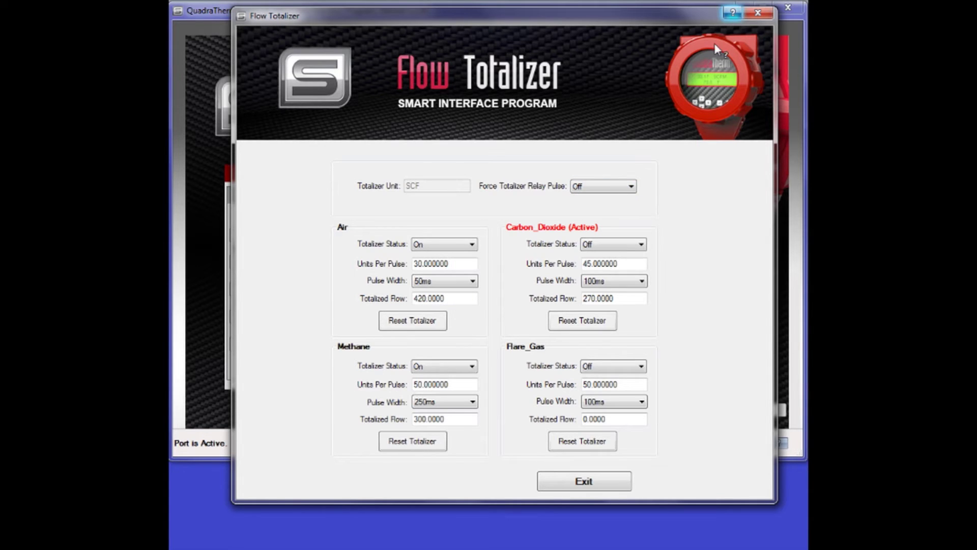
{"action": "left_click", "coordinate": [595, 192]}
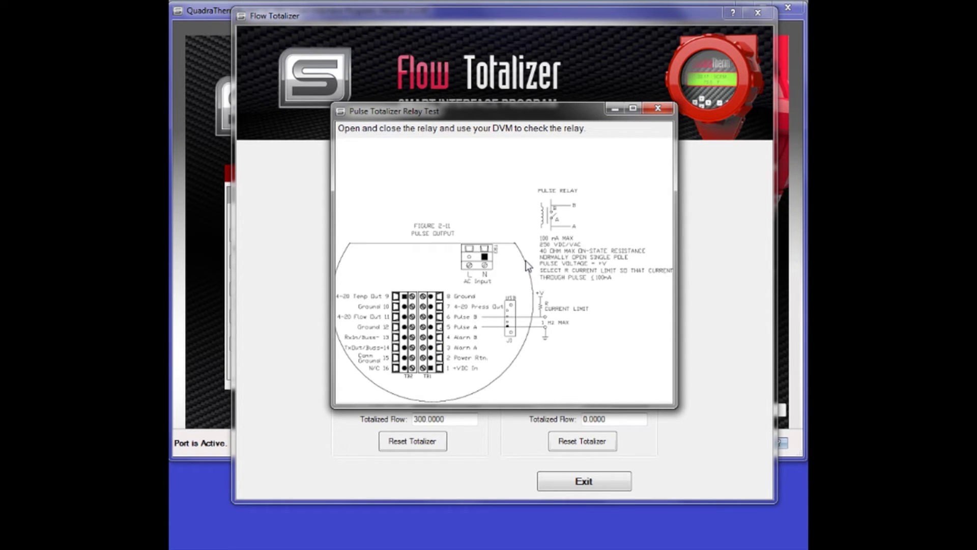
{"action": "left_click", "coordinate": [666, 113]}
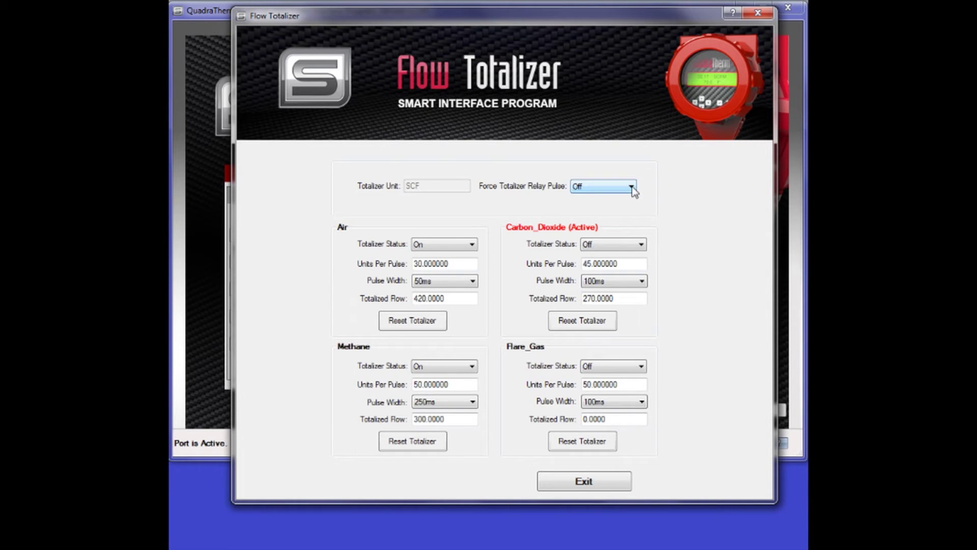
Step: Set Force Totalizer Relay Pulse to On, then back to Off
{"action": "left_click", "coordinate": [631, 187]}
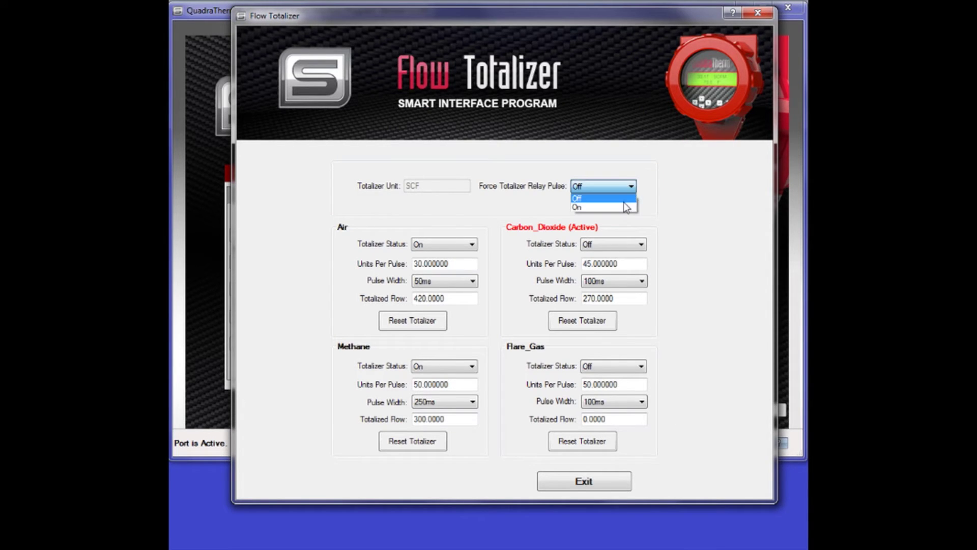
{"action": "left_click", "coordinate": [624, 208]}
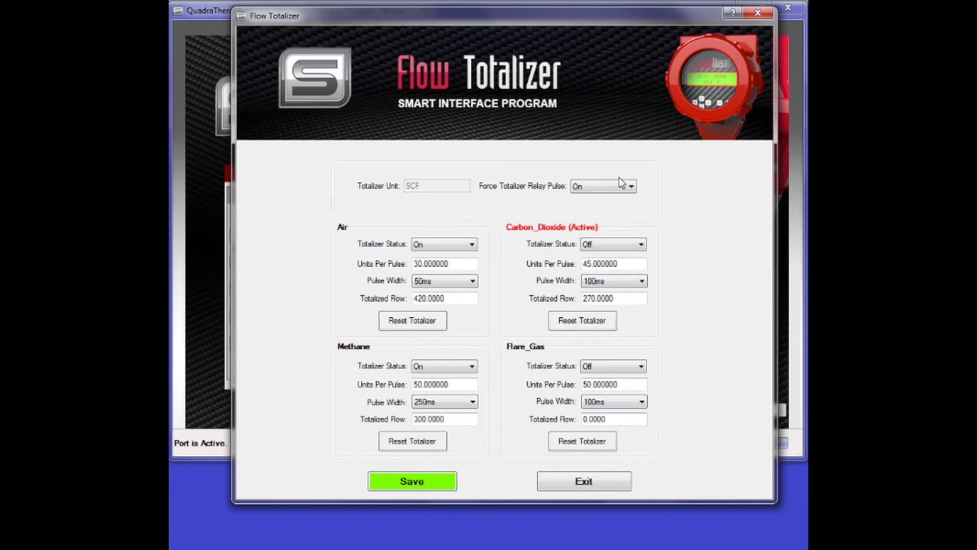
{"action": "left_click", "coordinate": [630, 188]}
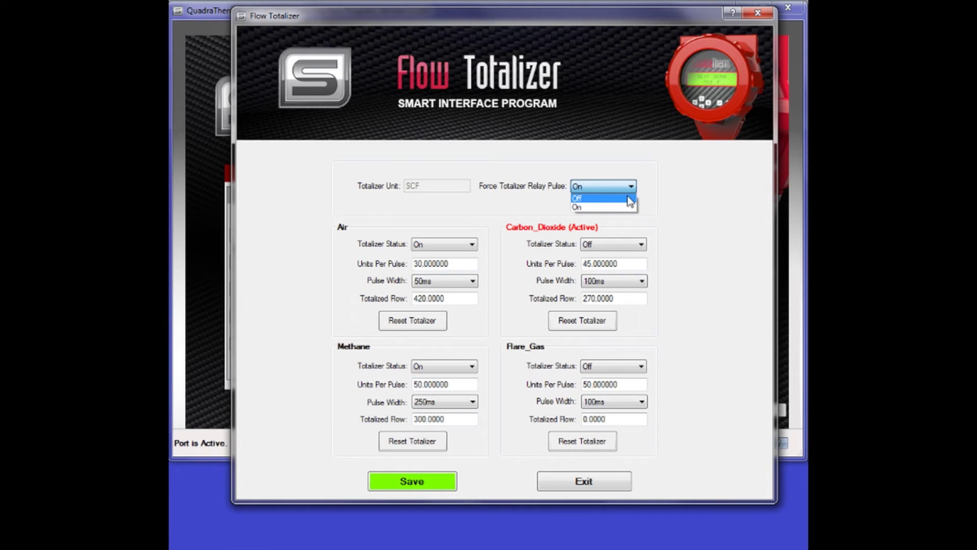
{"action": "left_click", "coordinate": [631, 200]}
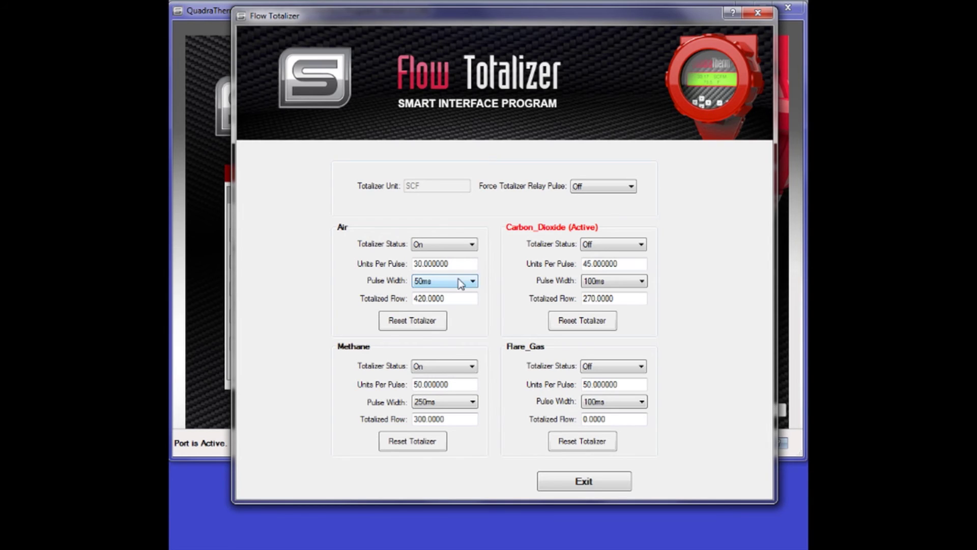
Step: View the Air pulse width options (Off, 50ms, 100ms, 250ms), keeping 50ms
{"action": "left_click", "coordinate": [474, 281]}
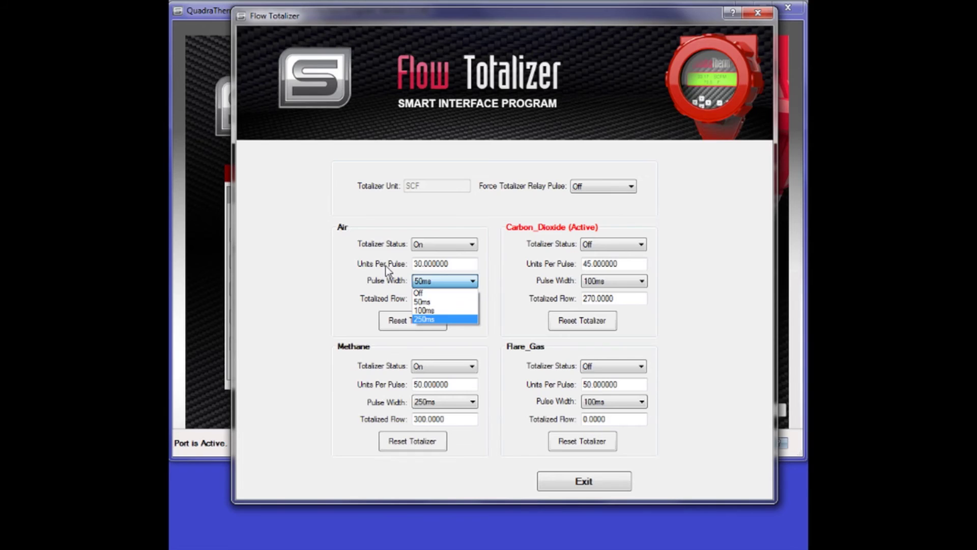
{"action": "left_click", "coordinate": [294, 280]}
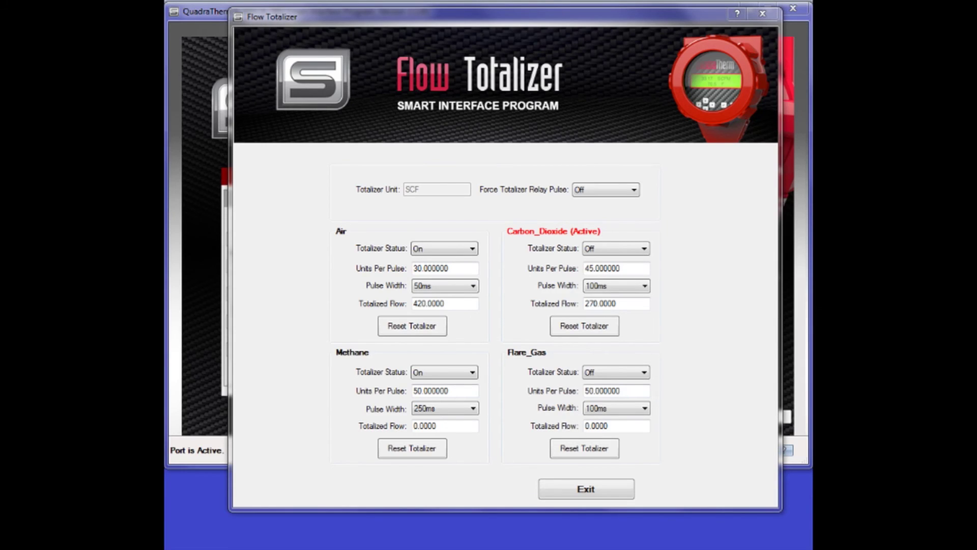
Step: Reset the Carbon_Dioxide totalizer and confirm with Yes
{"action": "left_click", "coordinate": [583, 327]}
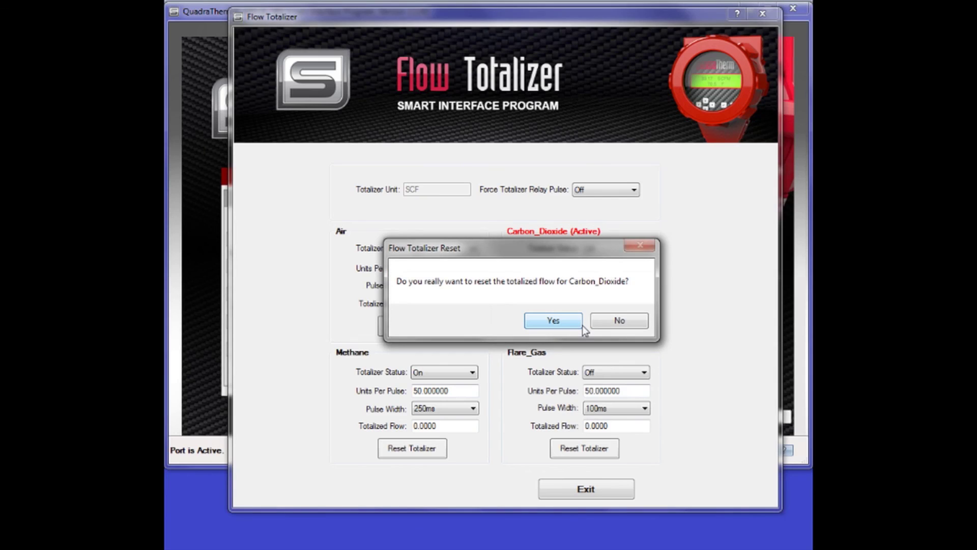
{"action": "left_click", "coordinate": [553, 321]}
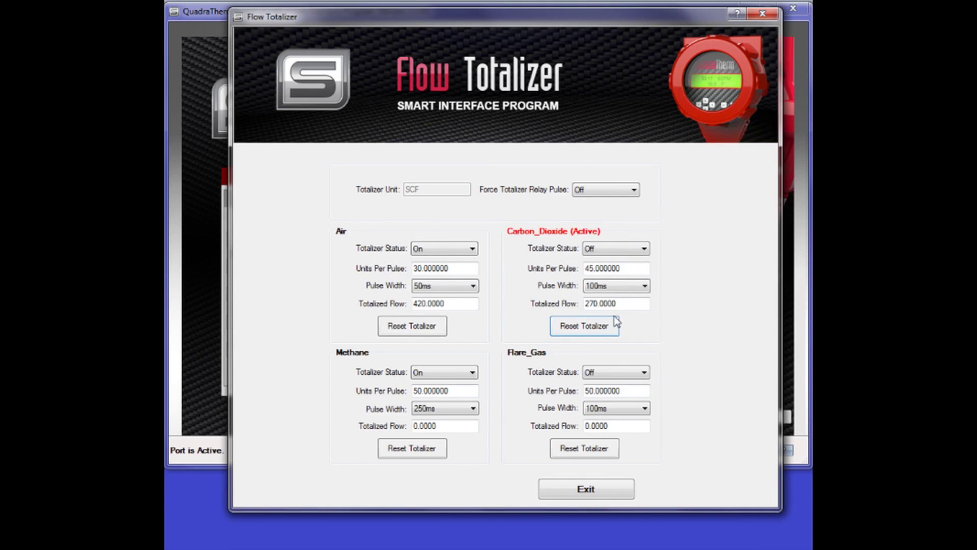